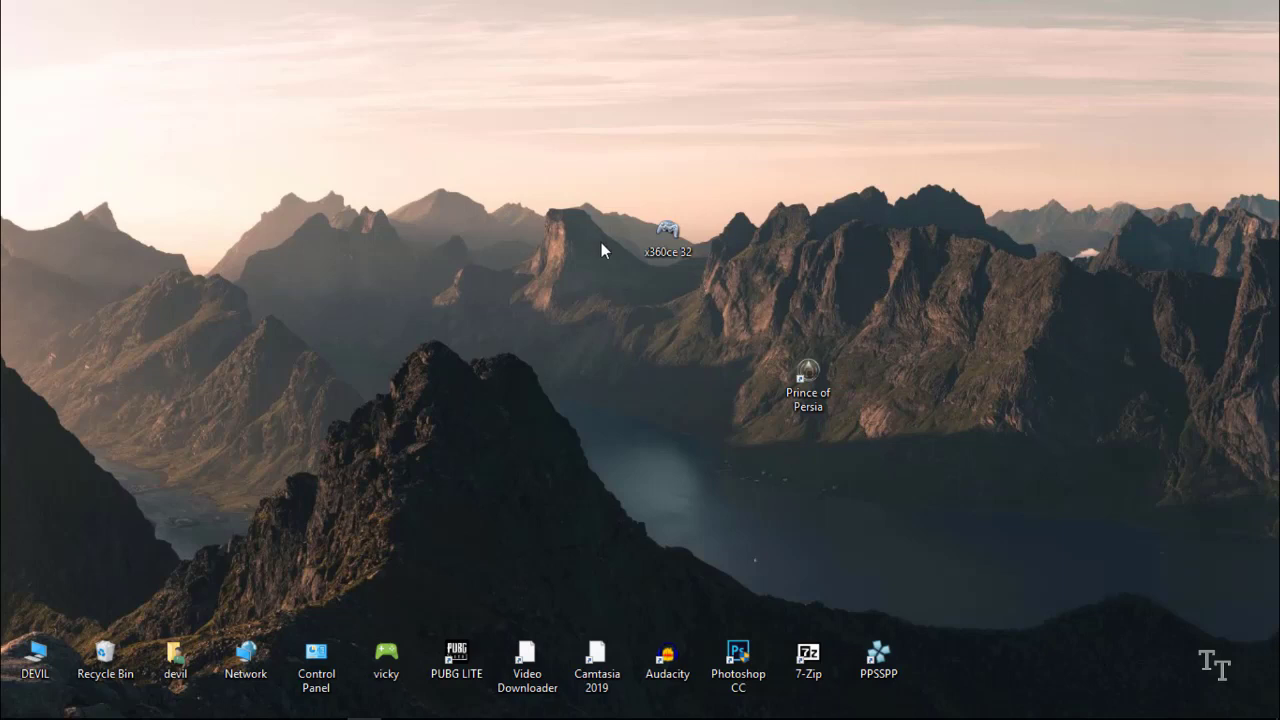
Move the x360ce 32 icon slightly on the desktop, near the Prince of Persia shortcut.
left_click_drag(667, 263, 667, 255)
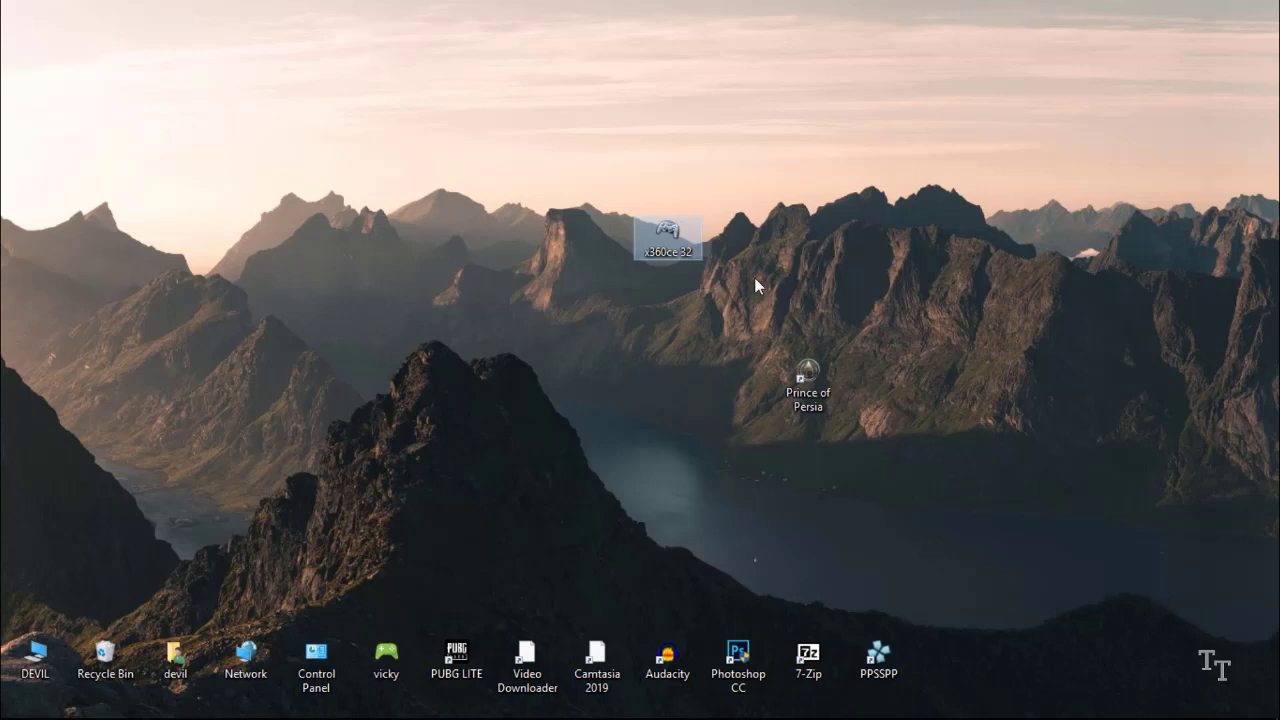
Open the Prince of Persia shortcut's file location, then minimise that game folder window.
left_click(810, 385)
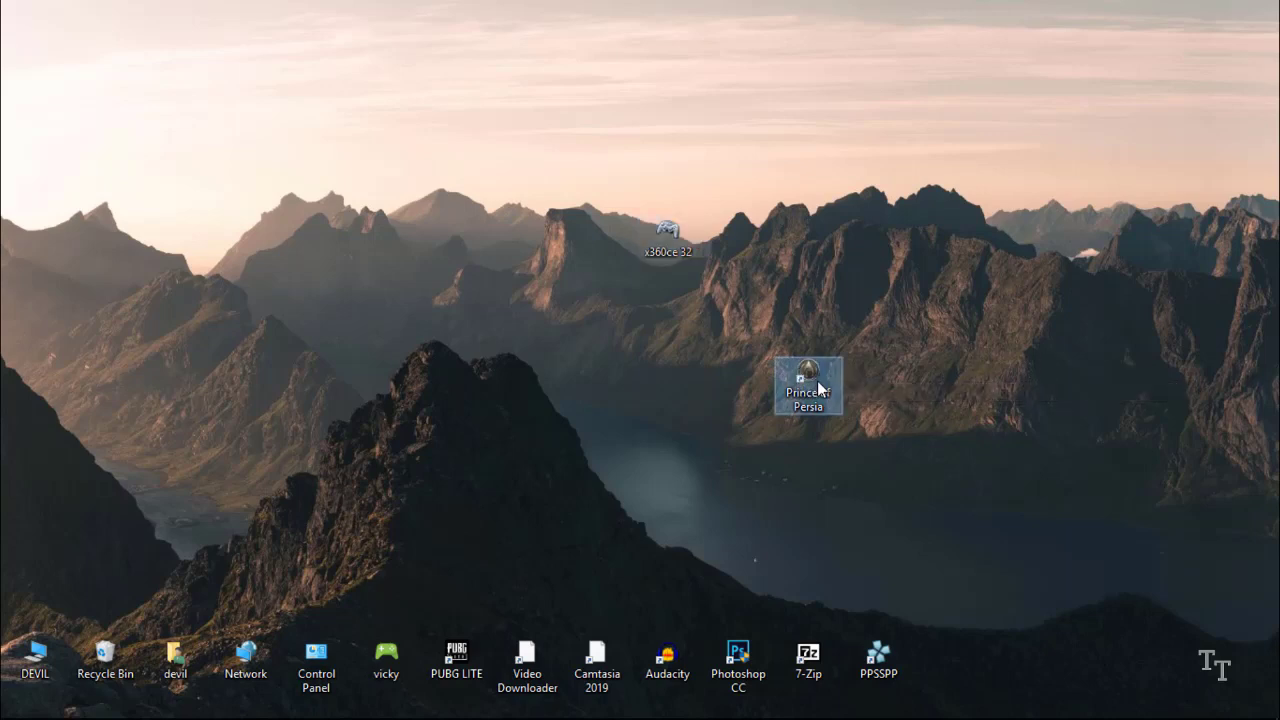
right_click(820, 388)
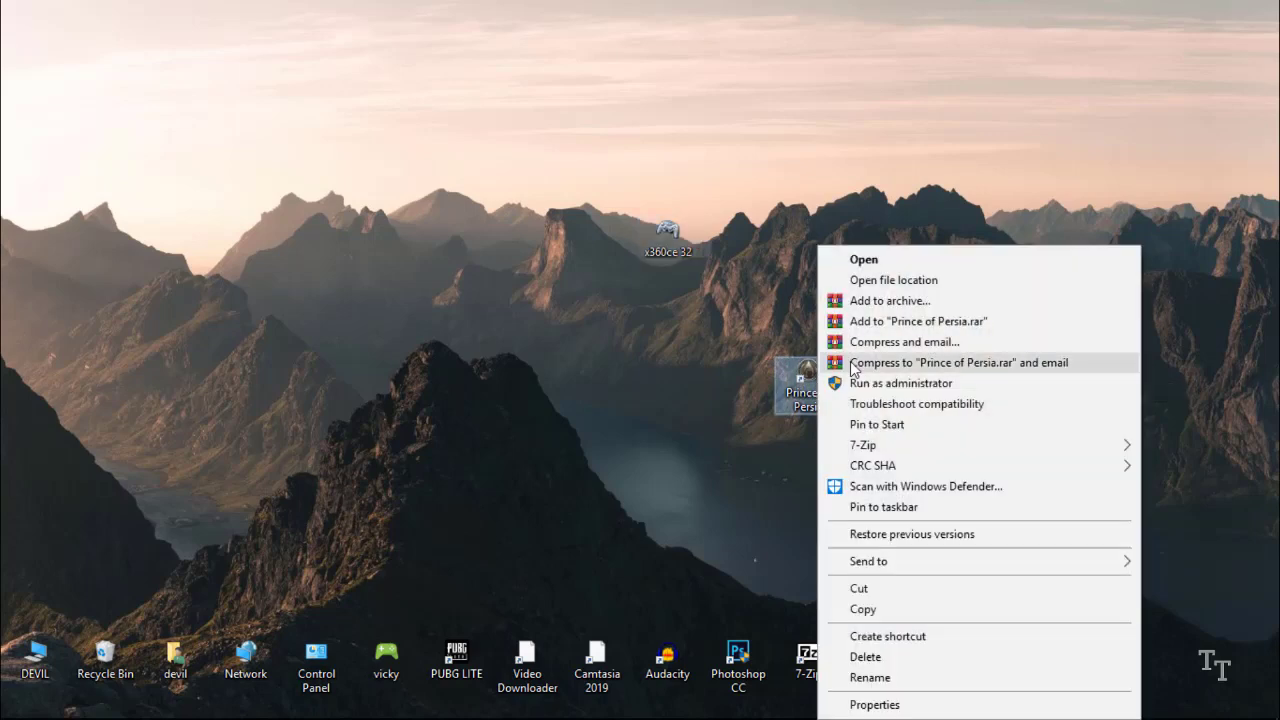
left_click(856, 282)
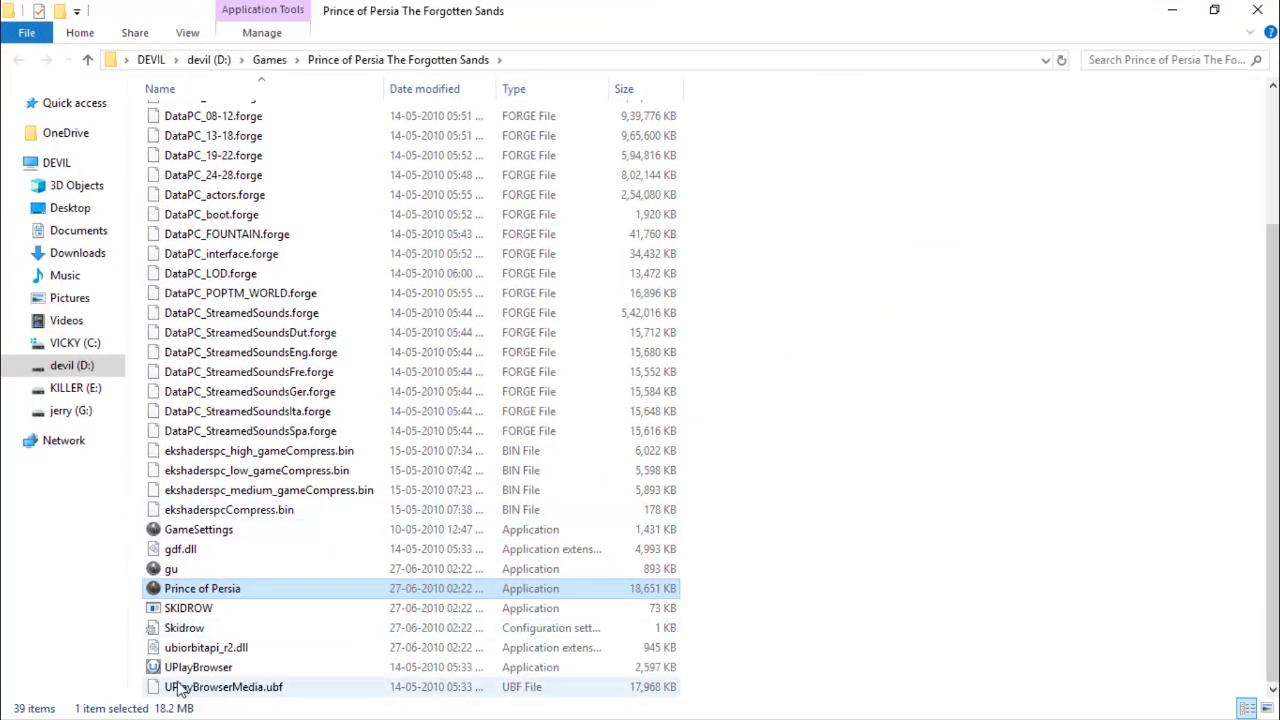
left_click(1176, 12)
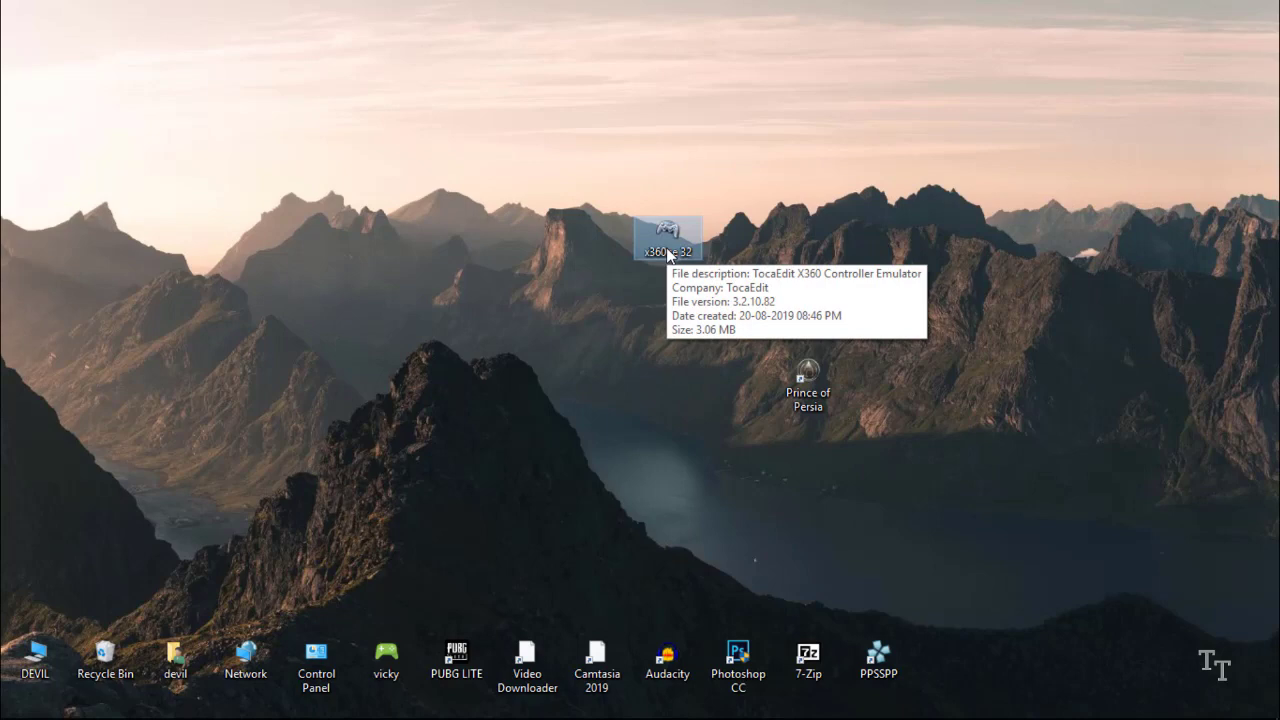
Copy x360ce 32 from the desktop and paste it into the Prince of Persia The Forgotten Sands folder.
right_click(669, 254)
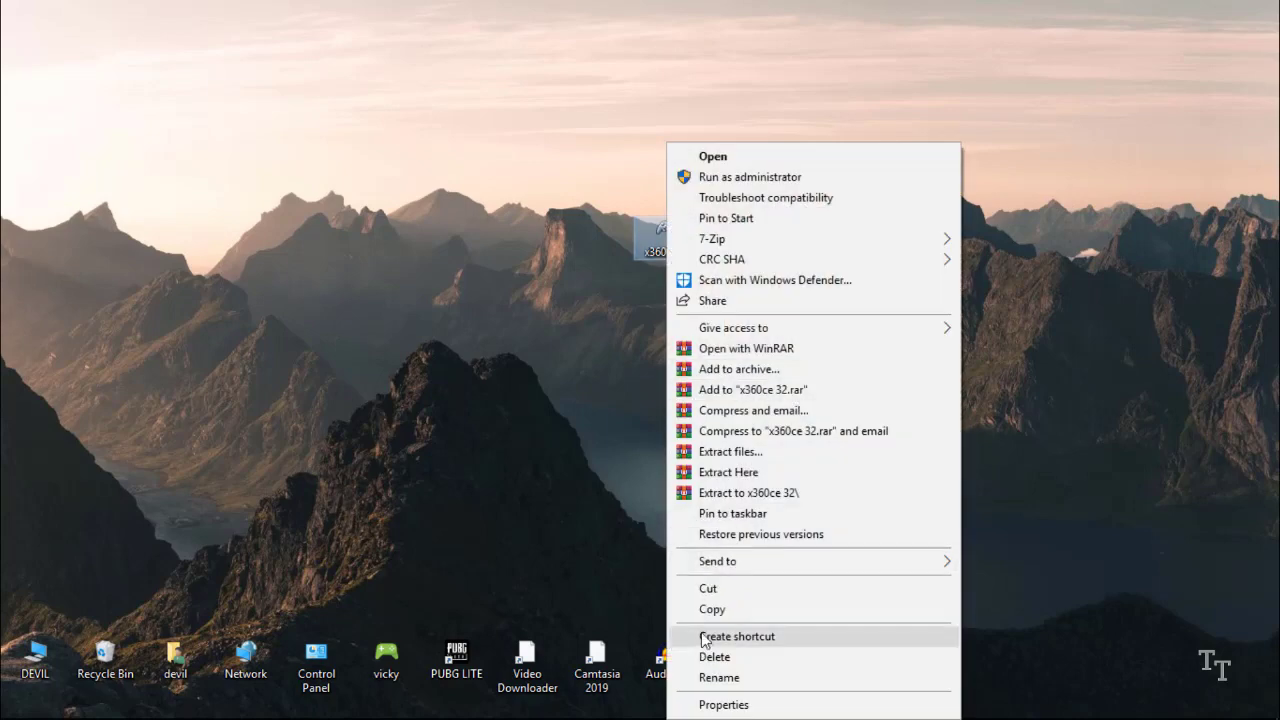
left_click(712, 609)
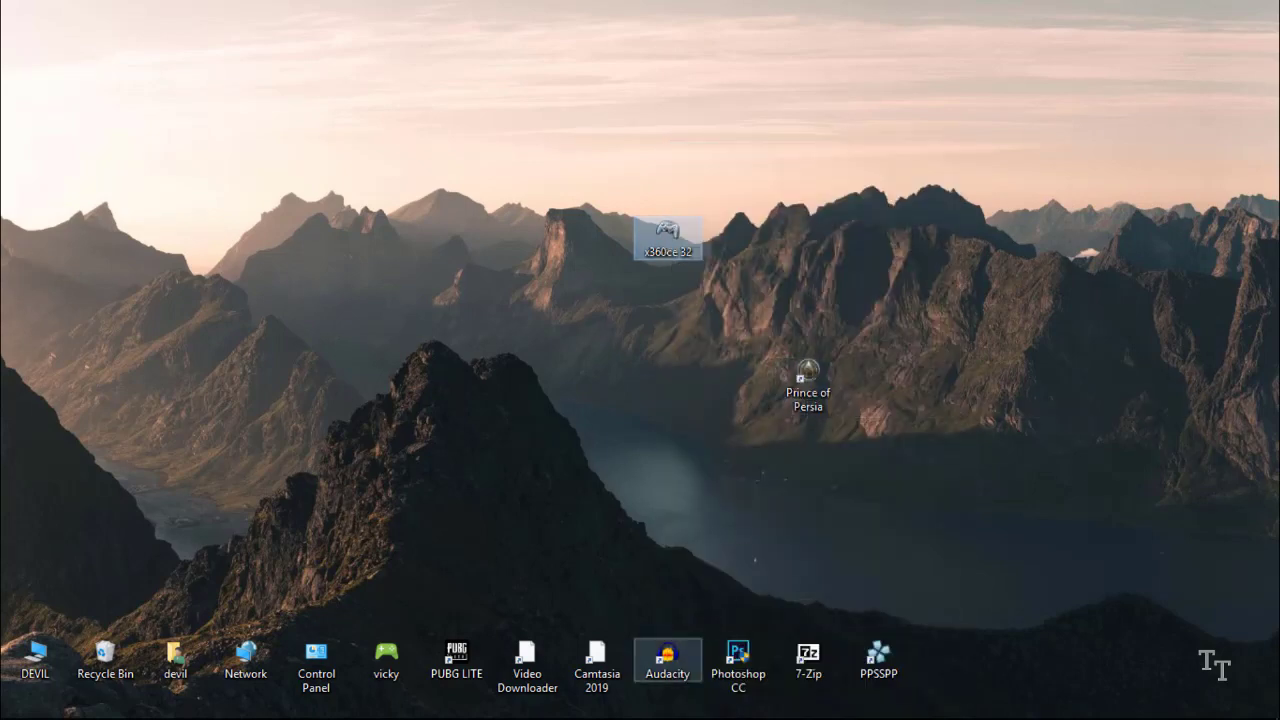
mouse_move(329, 706)
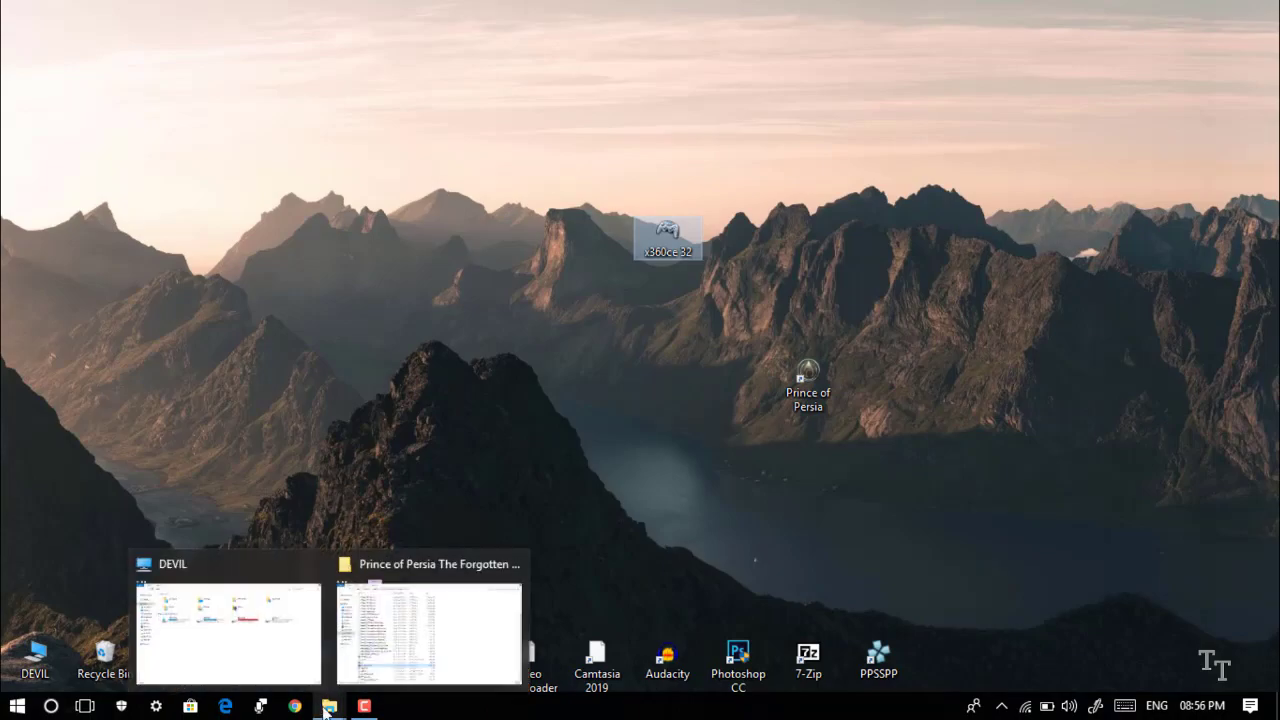
left_click(360, 640)
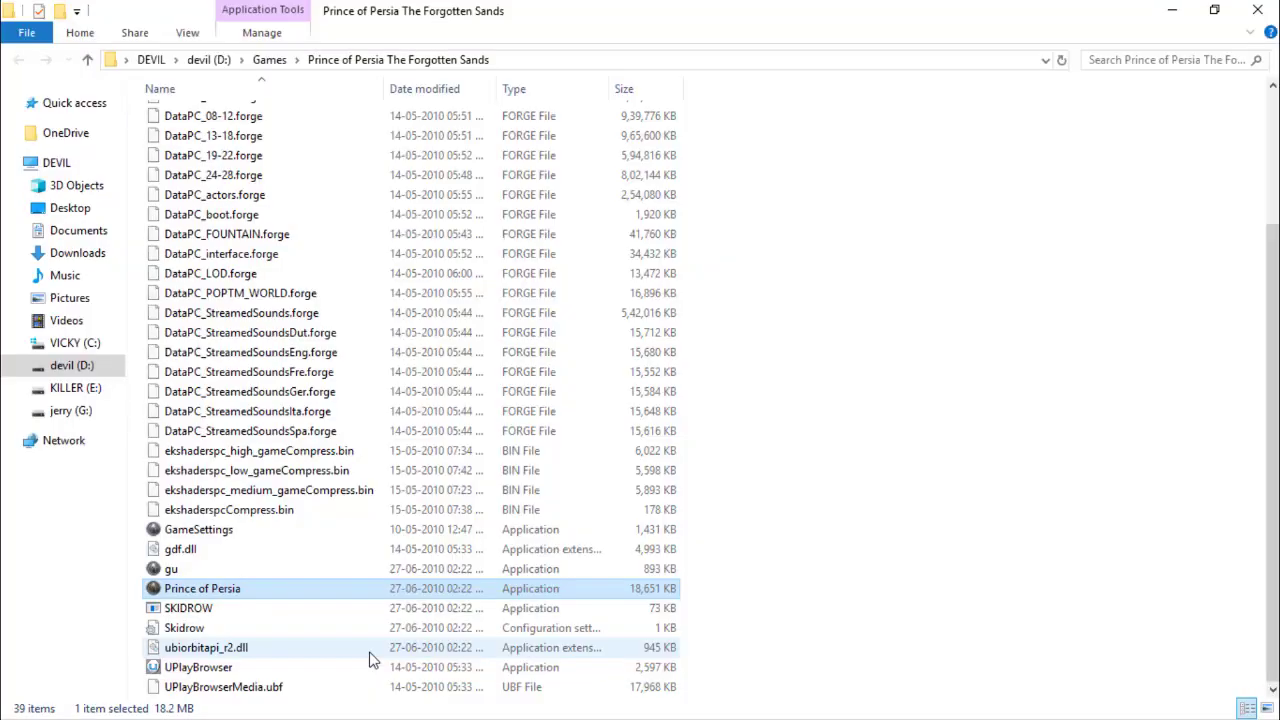
right_click(820, 305)
mouse_move(873, 386)
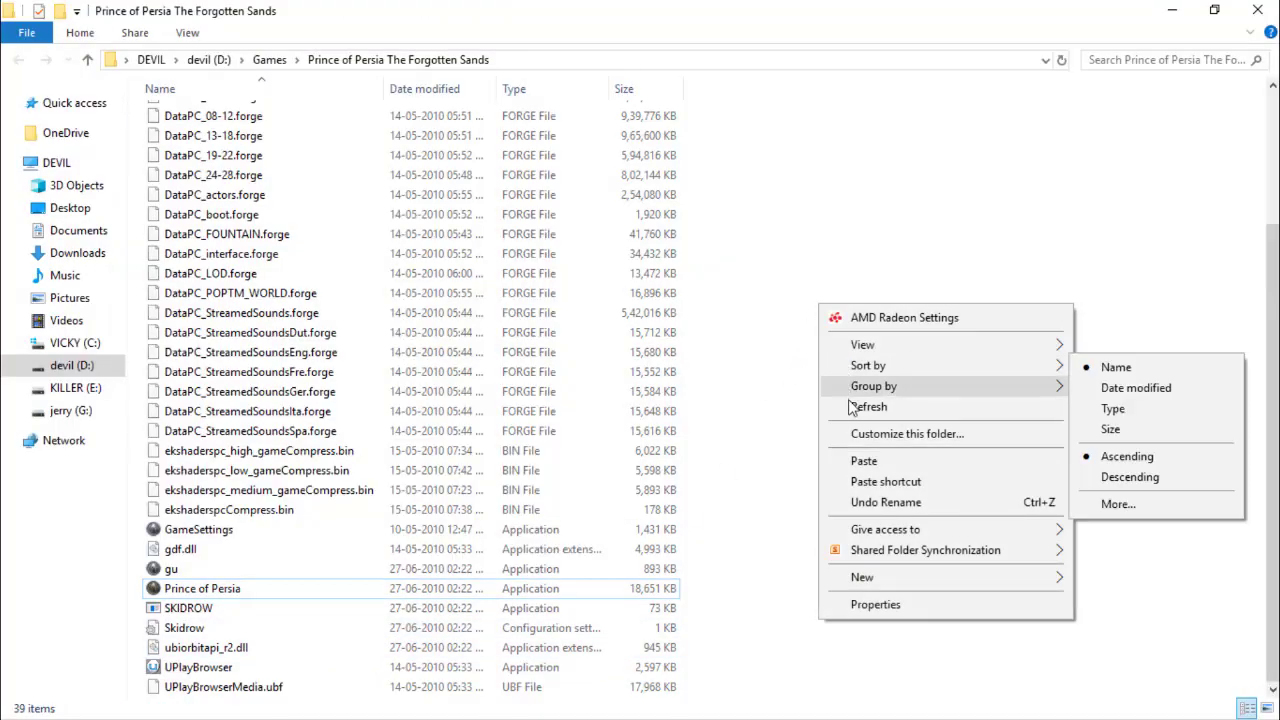
left_click(863, 461)
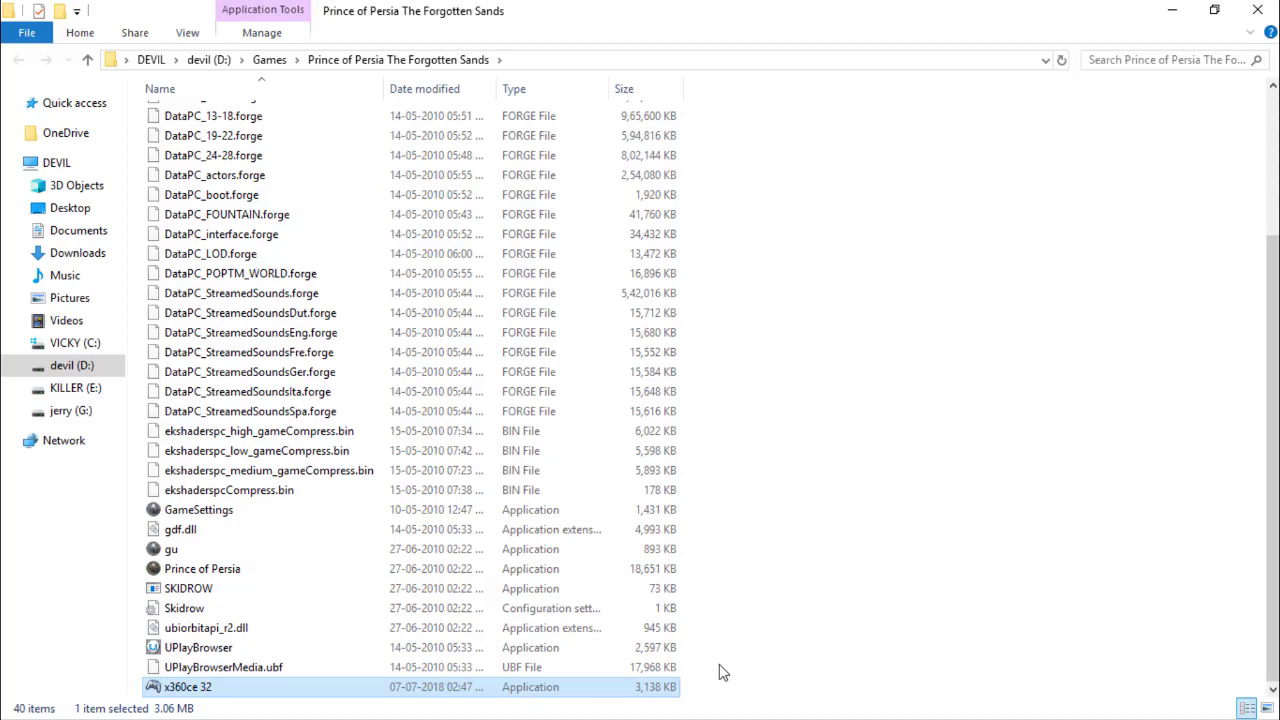
Launch the copied x360ce 32 and create the missing xinput1_3.dll.
double_click(598, 690)
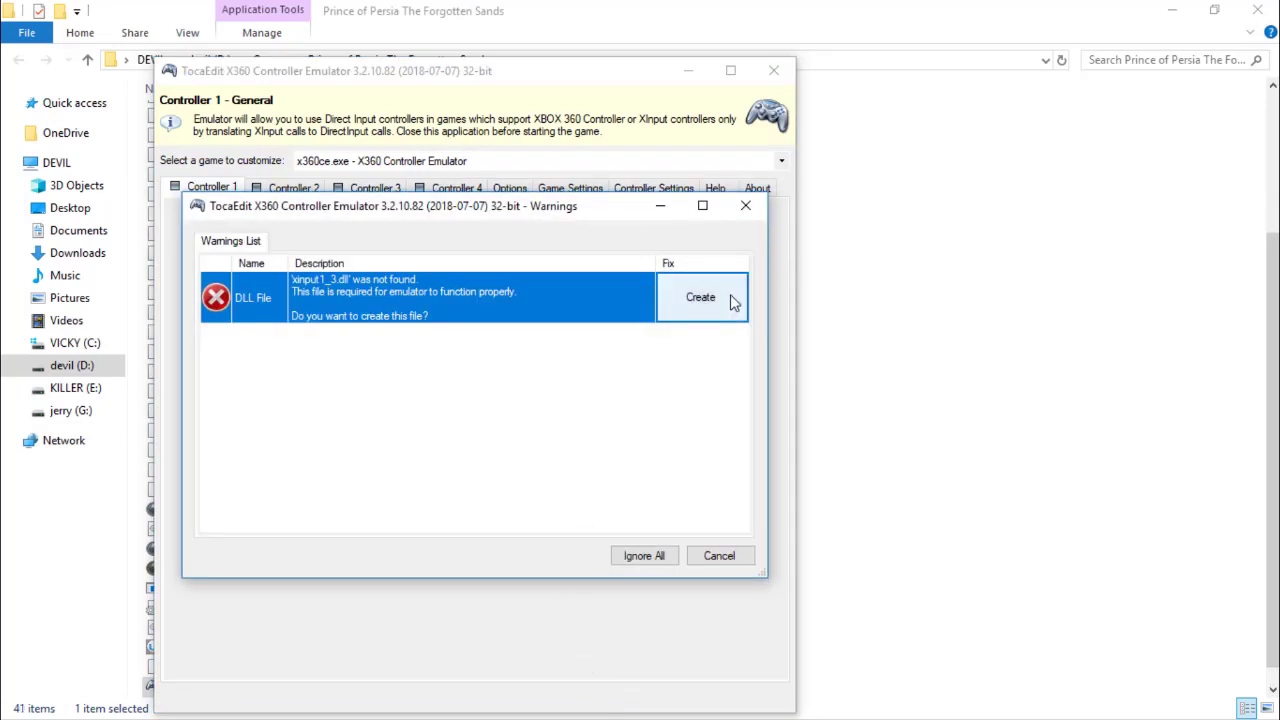
left_click(700, 297)
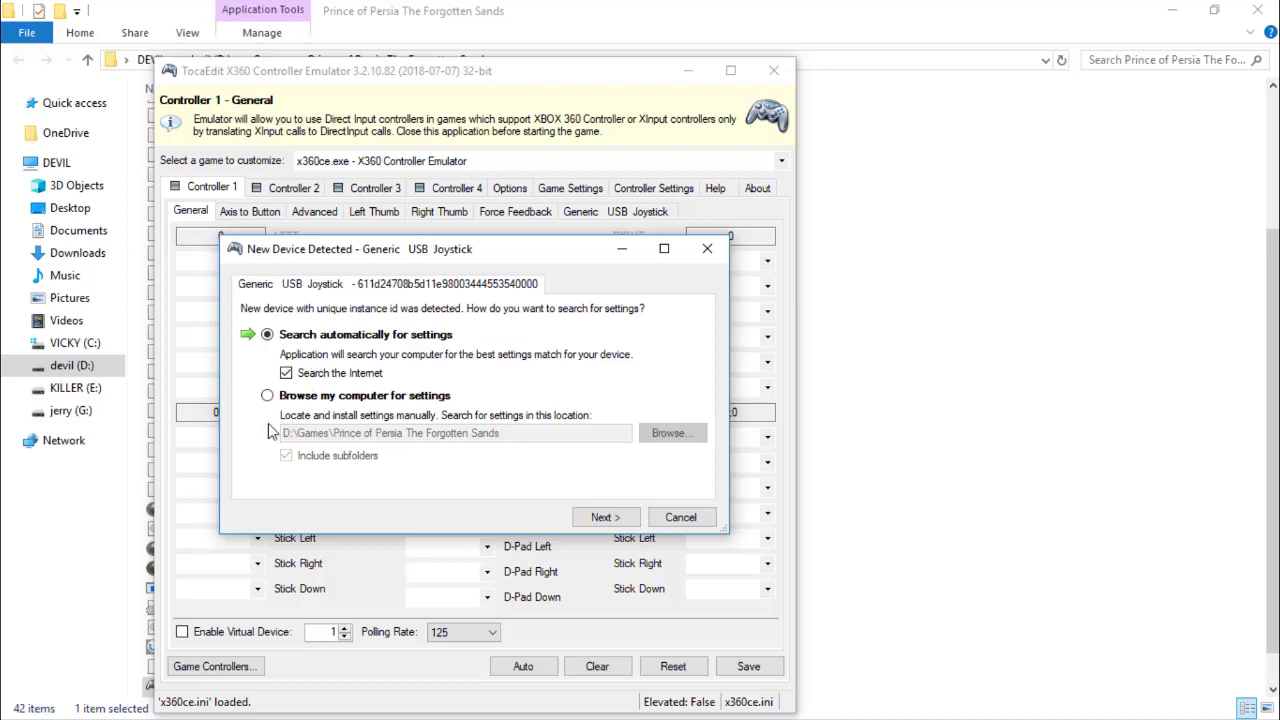
Search automatically for Generic USB Joystick settings and load the 2015-09-05 online configuration.
left_click(605, 517)
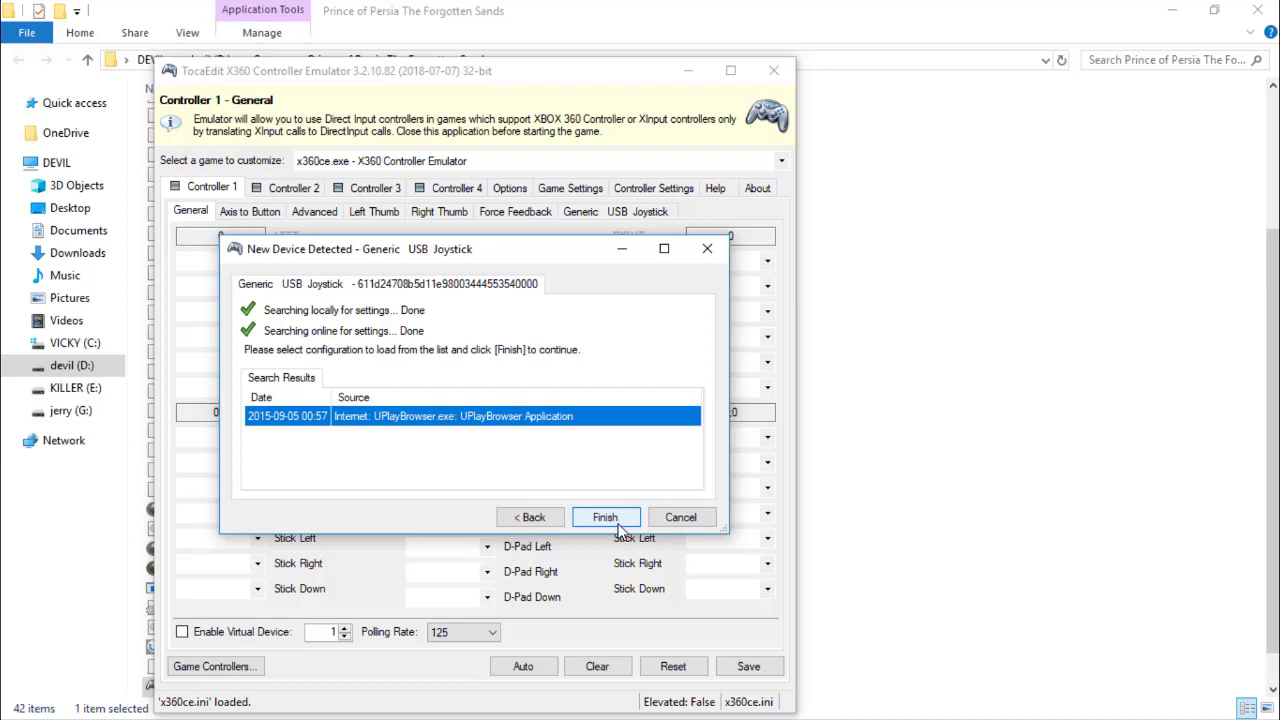
left_click(595, 517)
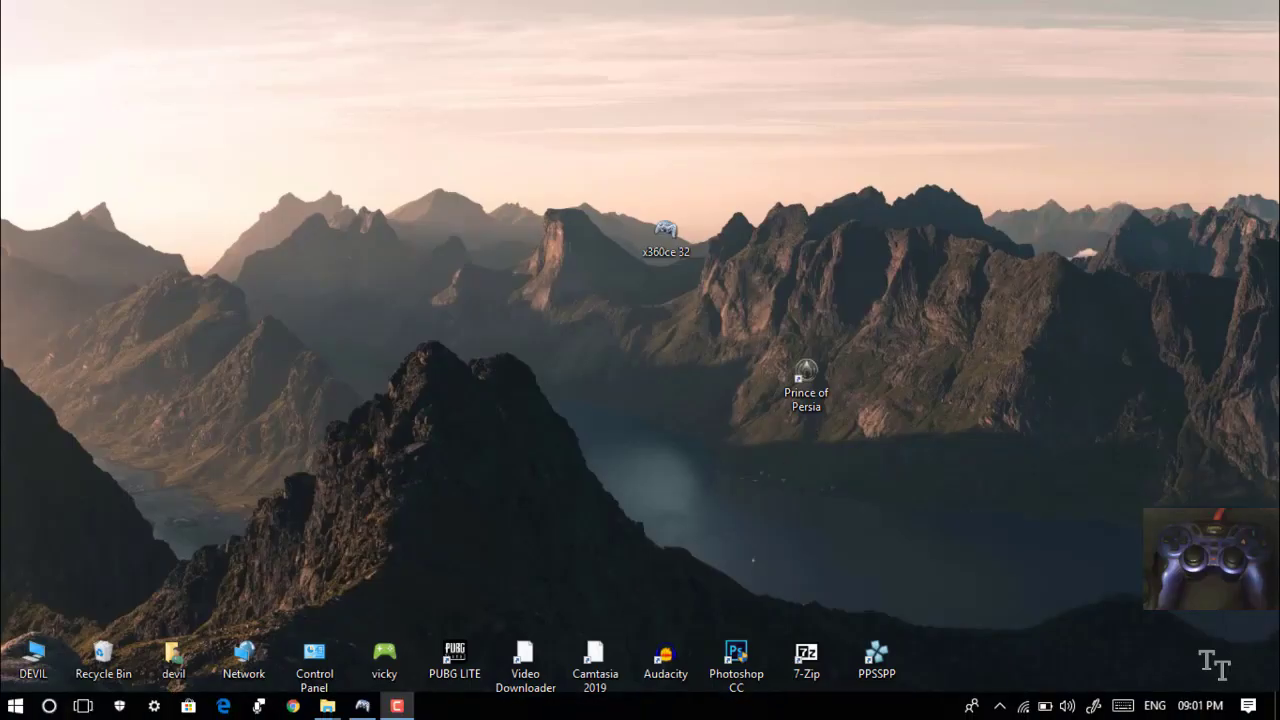
Restore the X360 Controller Emulator window to view Controller 1's joystick mapping.
left_click(365, 708)
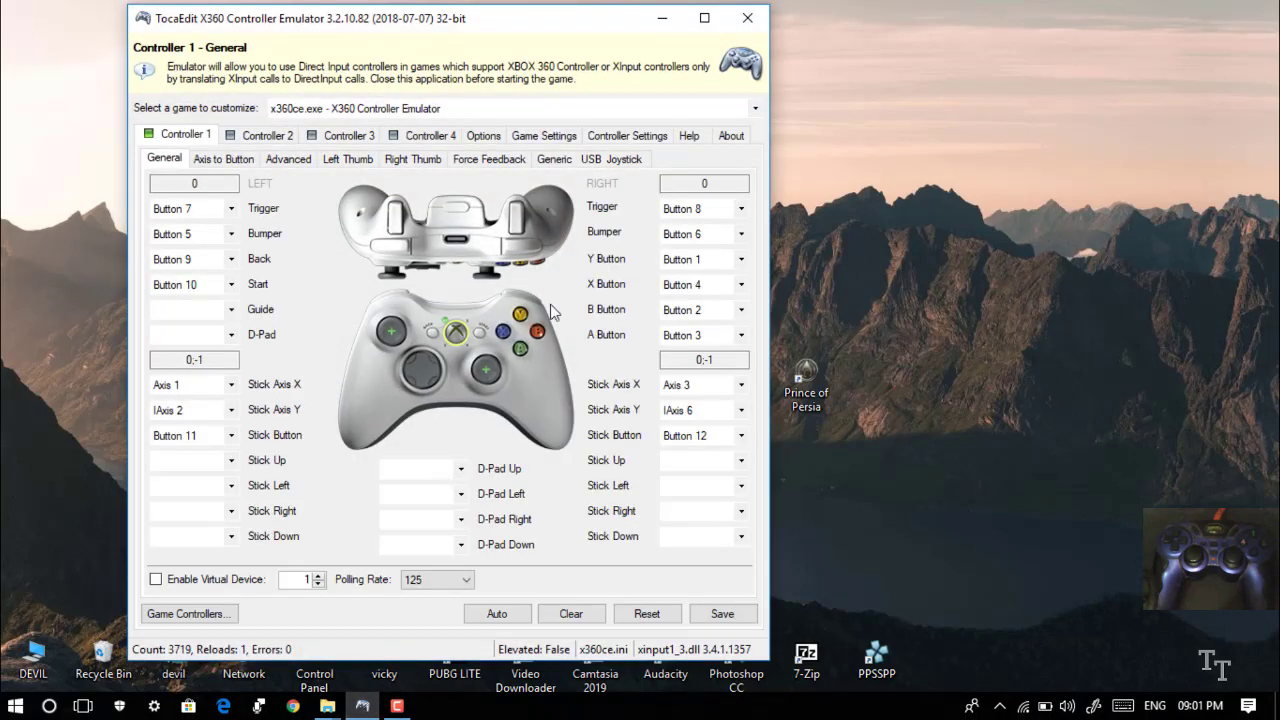